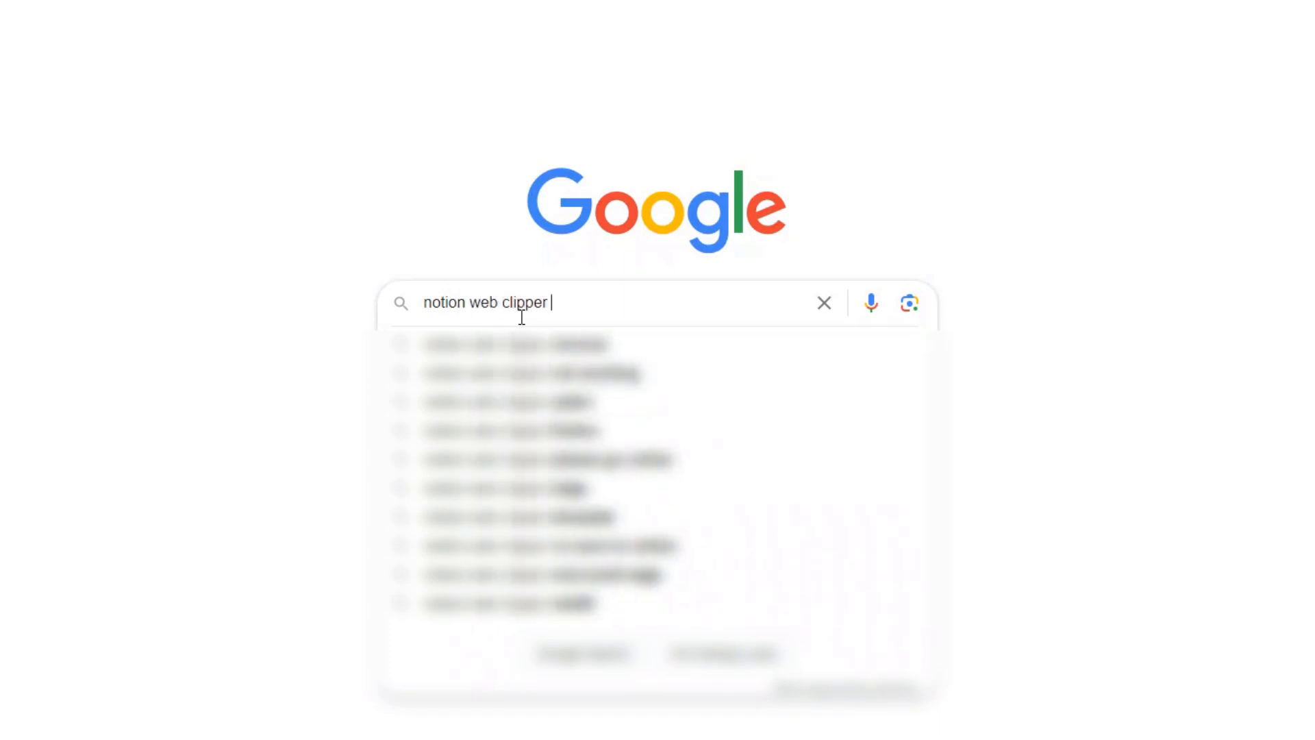
- Search the web for the Notion Web Clipper Chrome extension, then search the Chrome Web Store for notion
type("chrome extension")
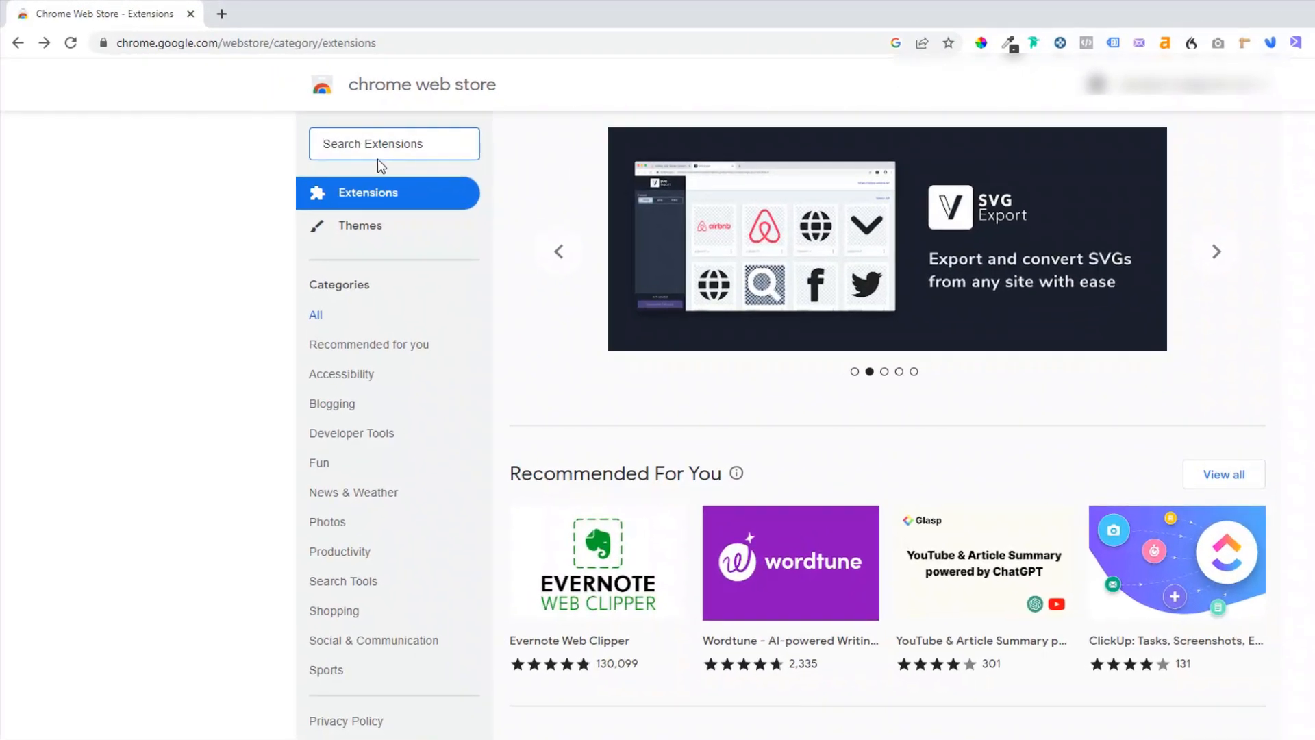
type("notio")
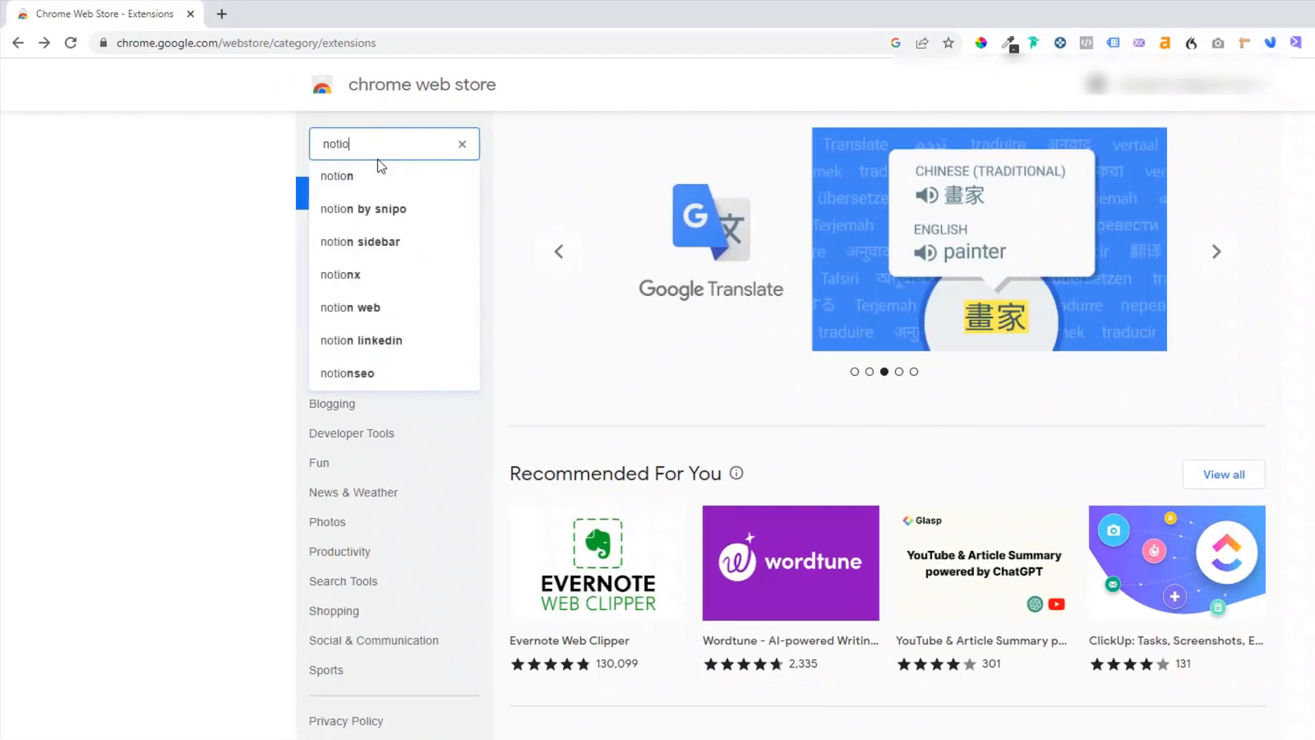
type("n")
key("Return")
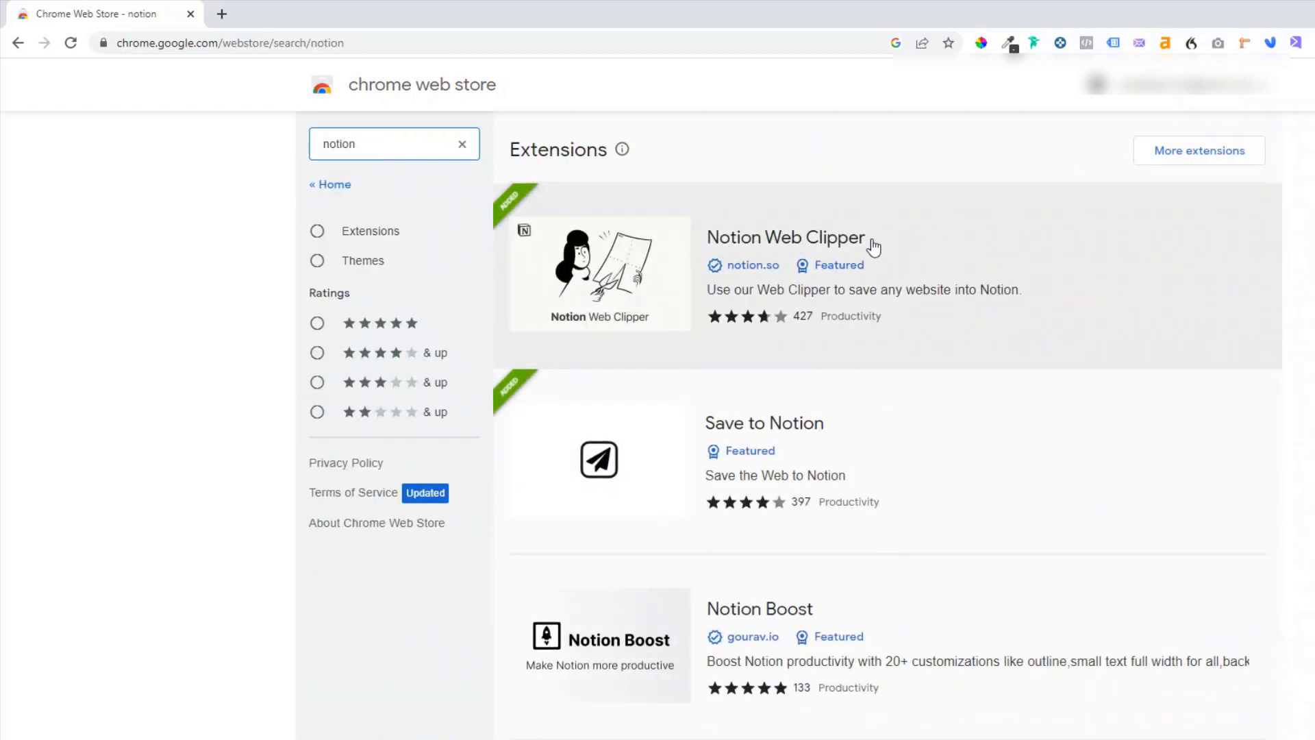
- Open the Notion Web Clipper listing and review its Mac App Store and Firefox add-on pages
left_click(760, 245)
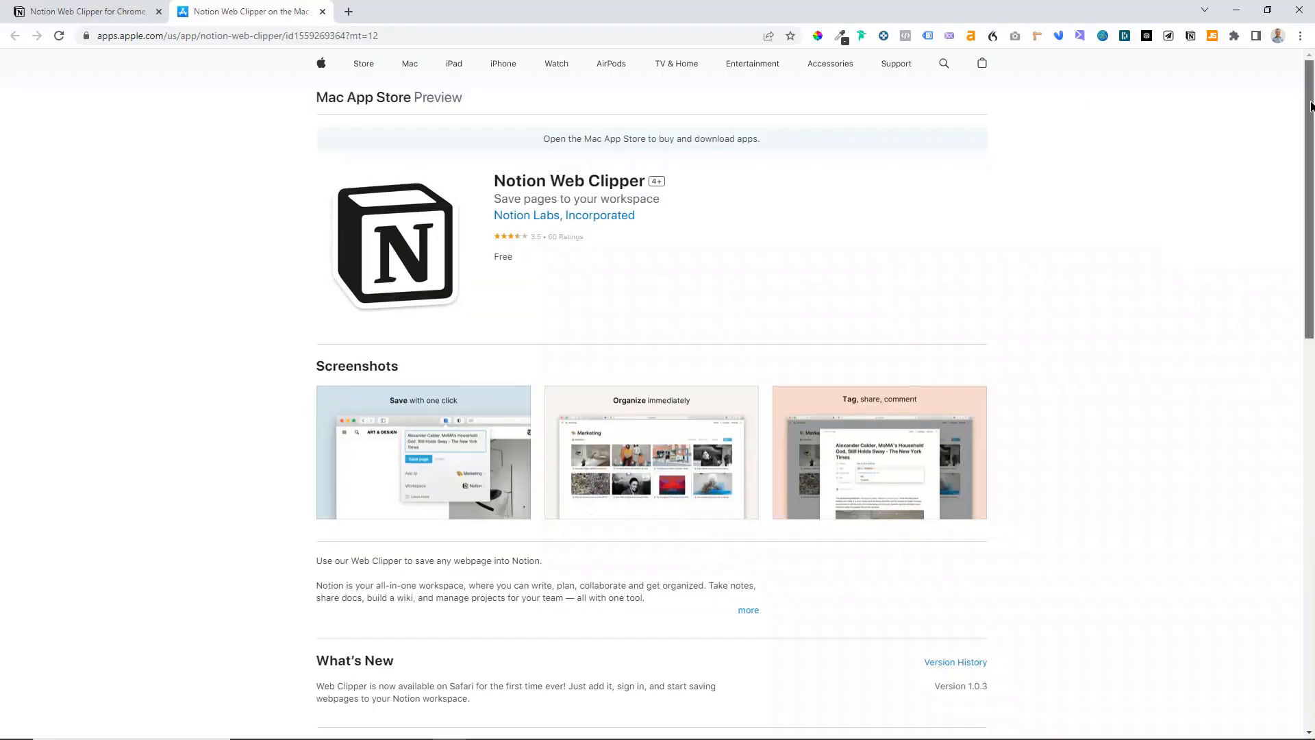
left_click_drag(1311, 106, 1311, 450)
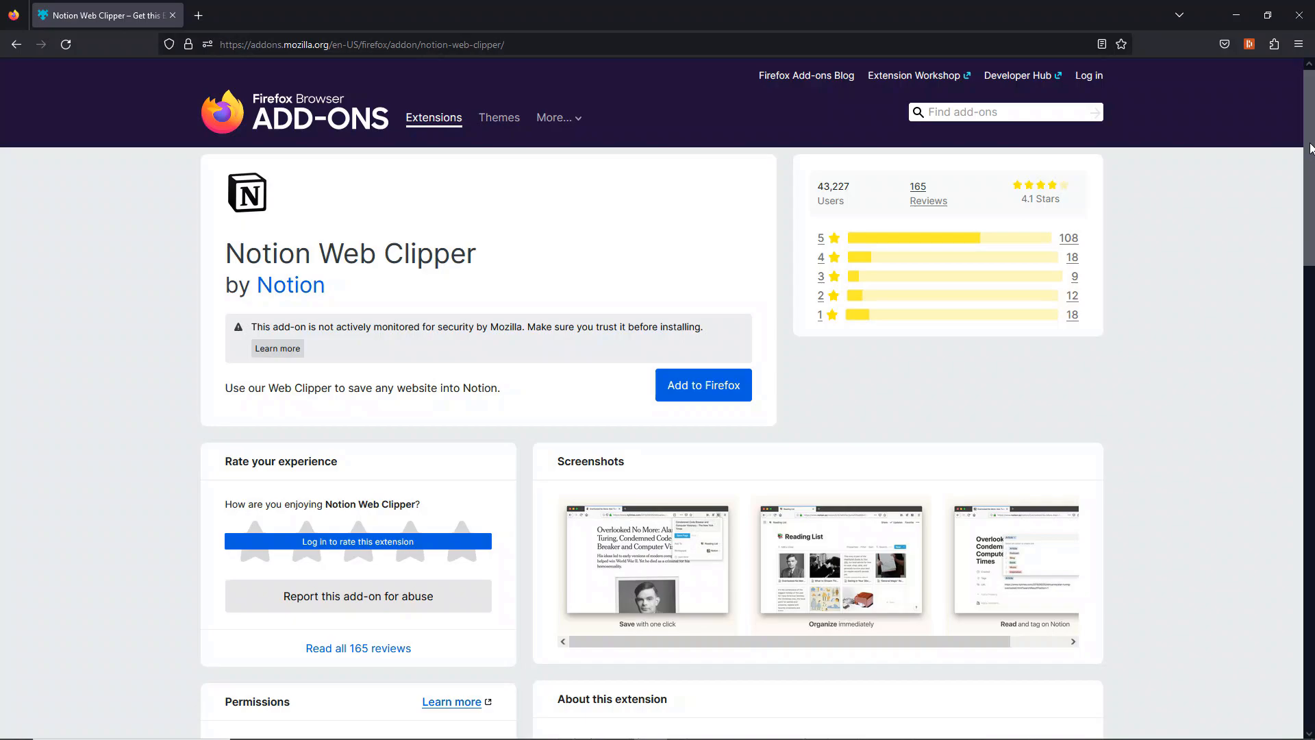
left_click_drag(1311, 148, 1312, 436)
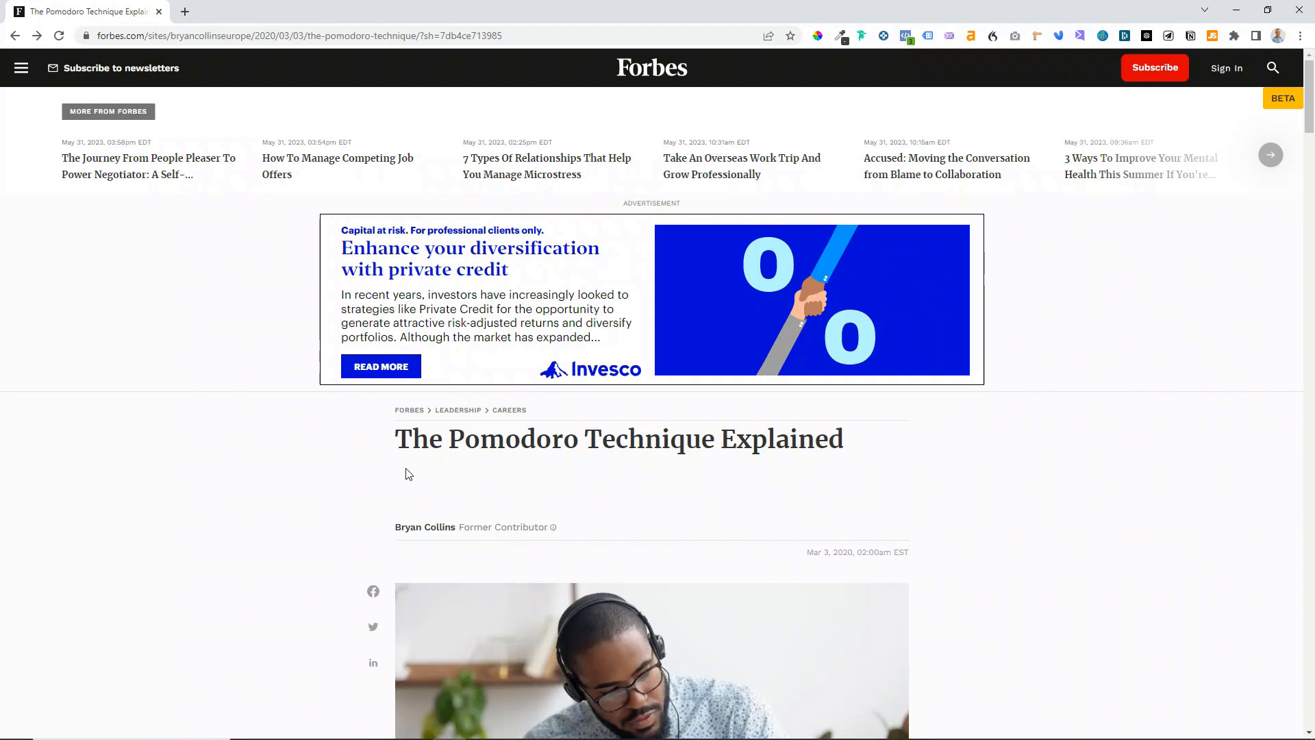
- Highlight the article title and scroll through the Forbes Pomodoro Technique article
left_click_drag(397, 448, 866, 453)
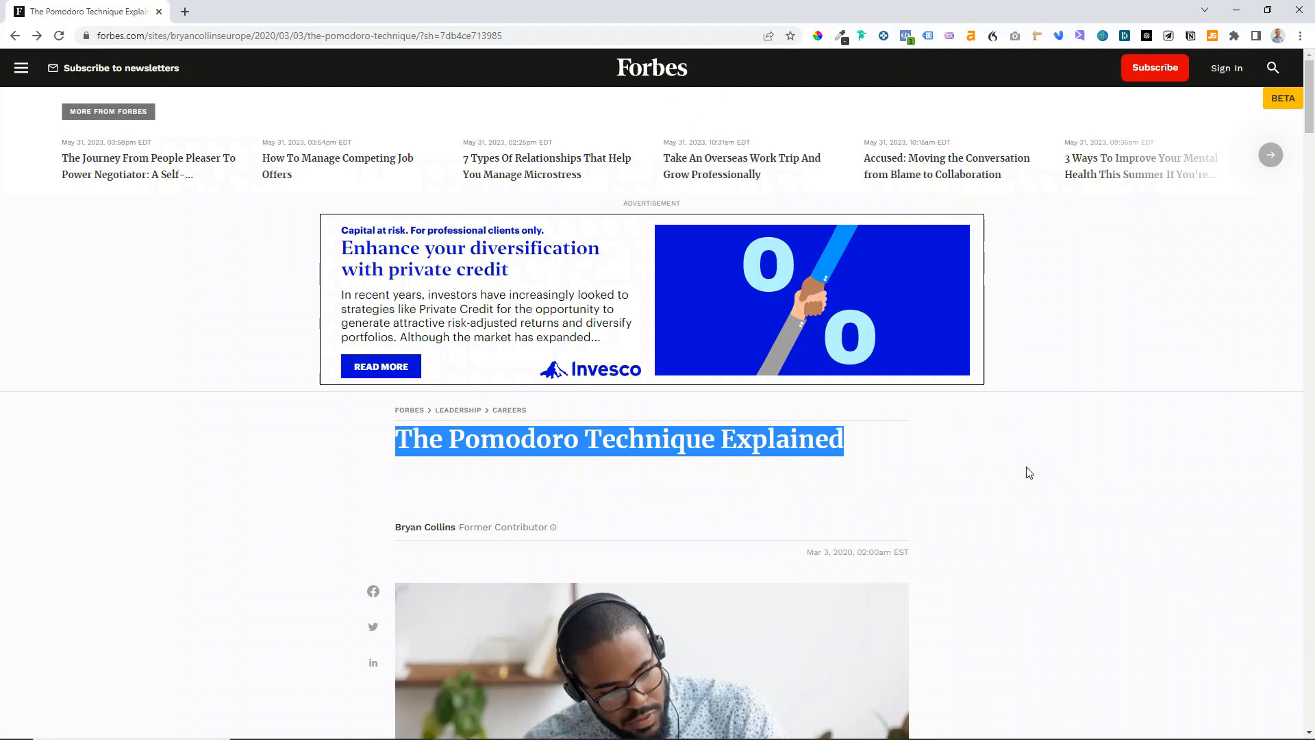
scroll(1083, 340, "down", 12)
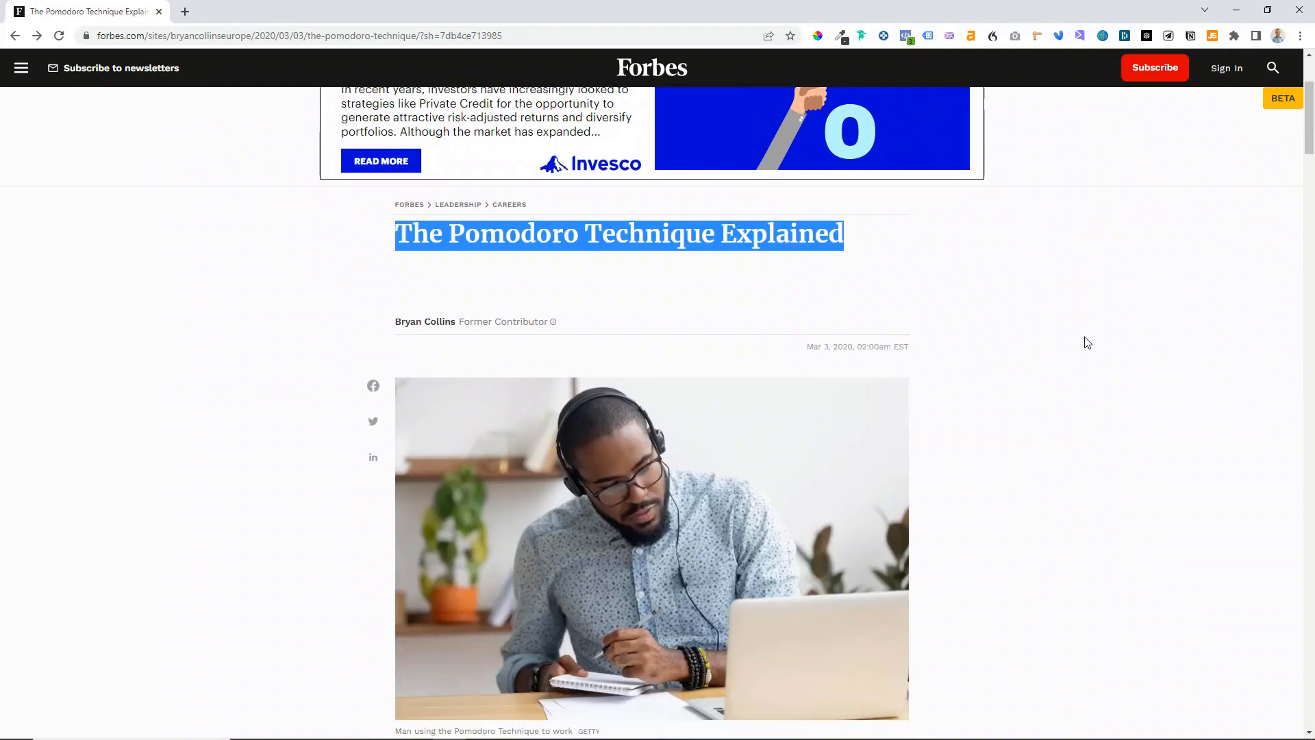
scroll(1088, 406, "down", 2)
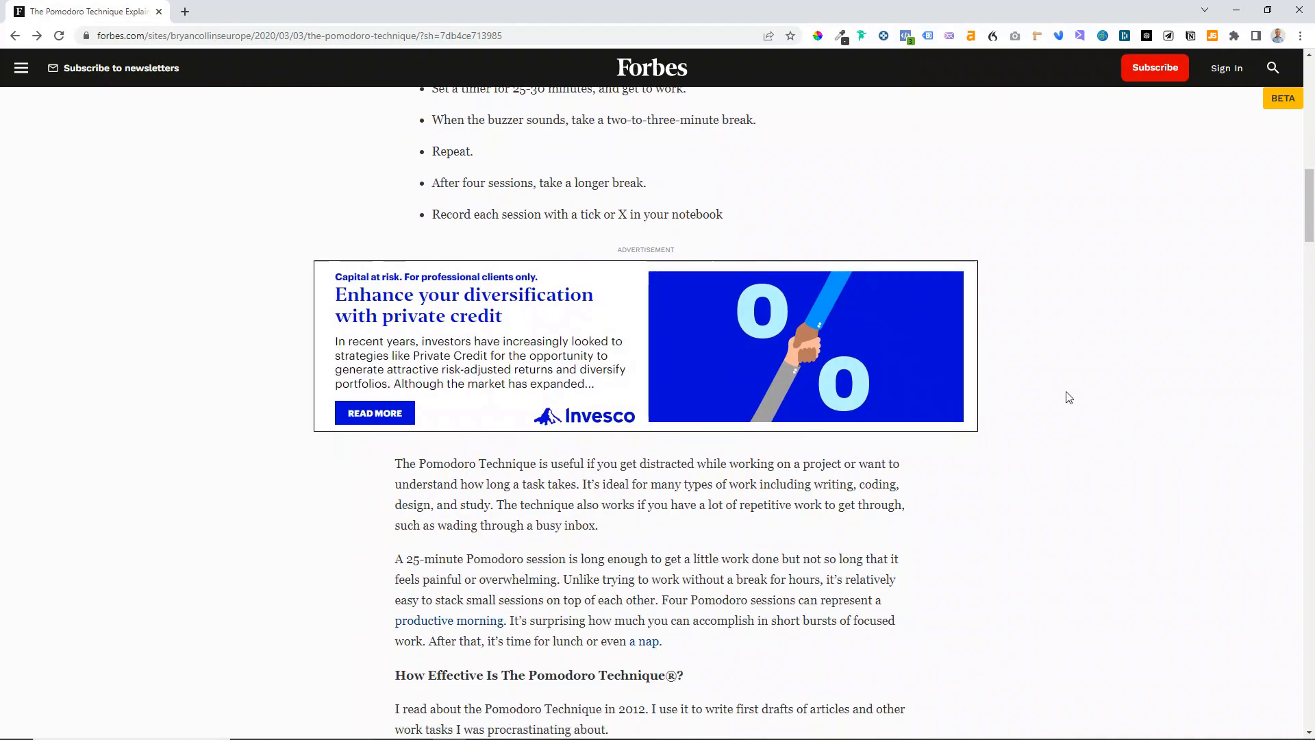
scroll(1066, 396, "down", 7)
scroll(1060, 446, "up", 6)
scroll(1096, 379, "up", 15)
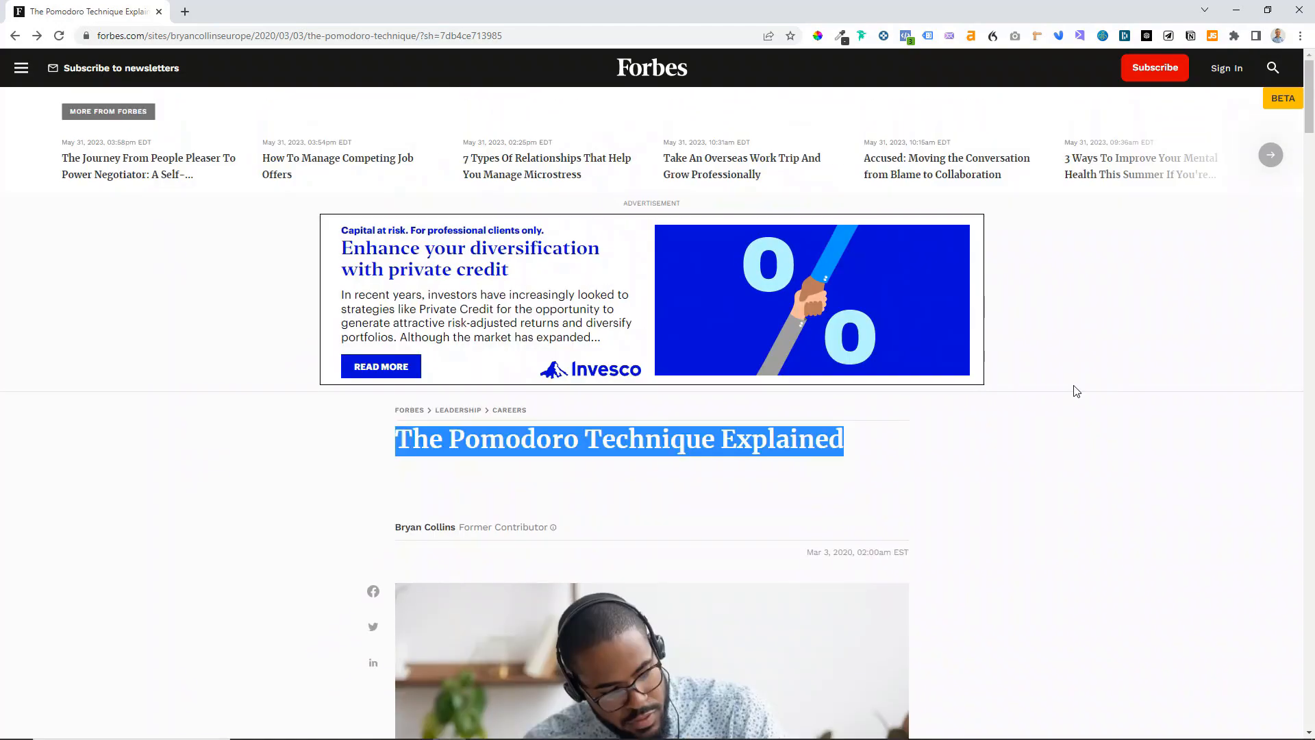
left_click(1076, 388)
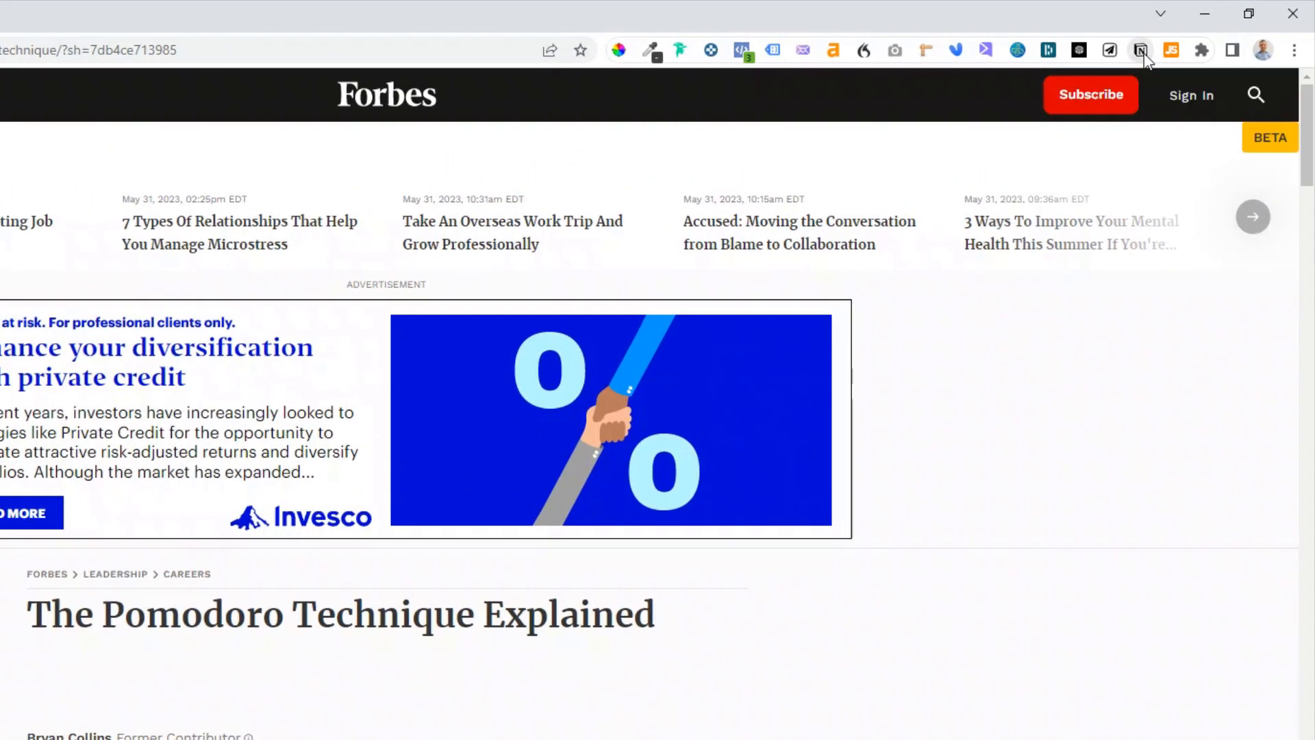
- Open the Notion Web Clipper and title the clip The Pomodoro Technique Explained - forbes
left_click(1142, 52)
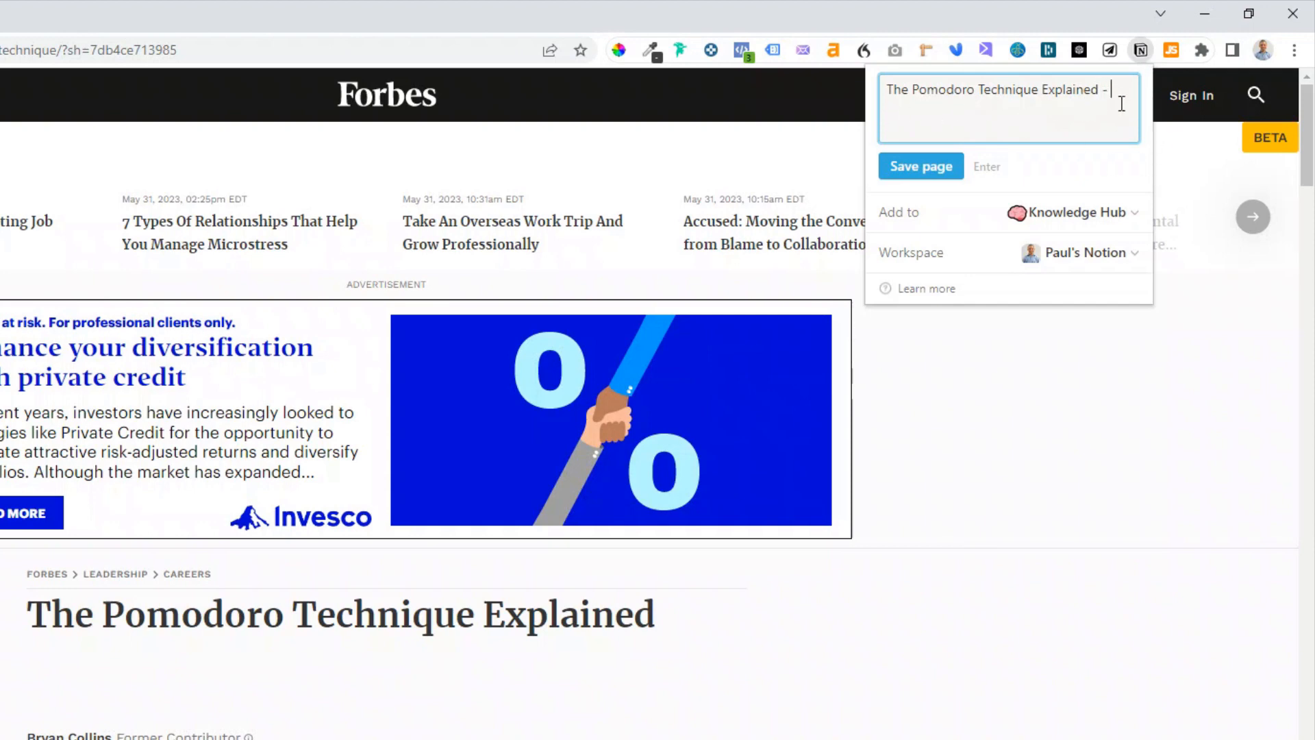
type("- forbes")
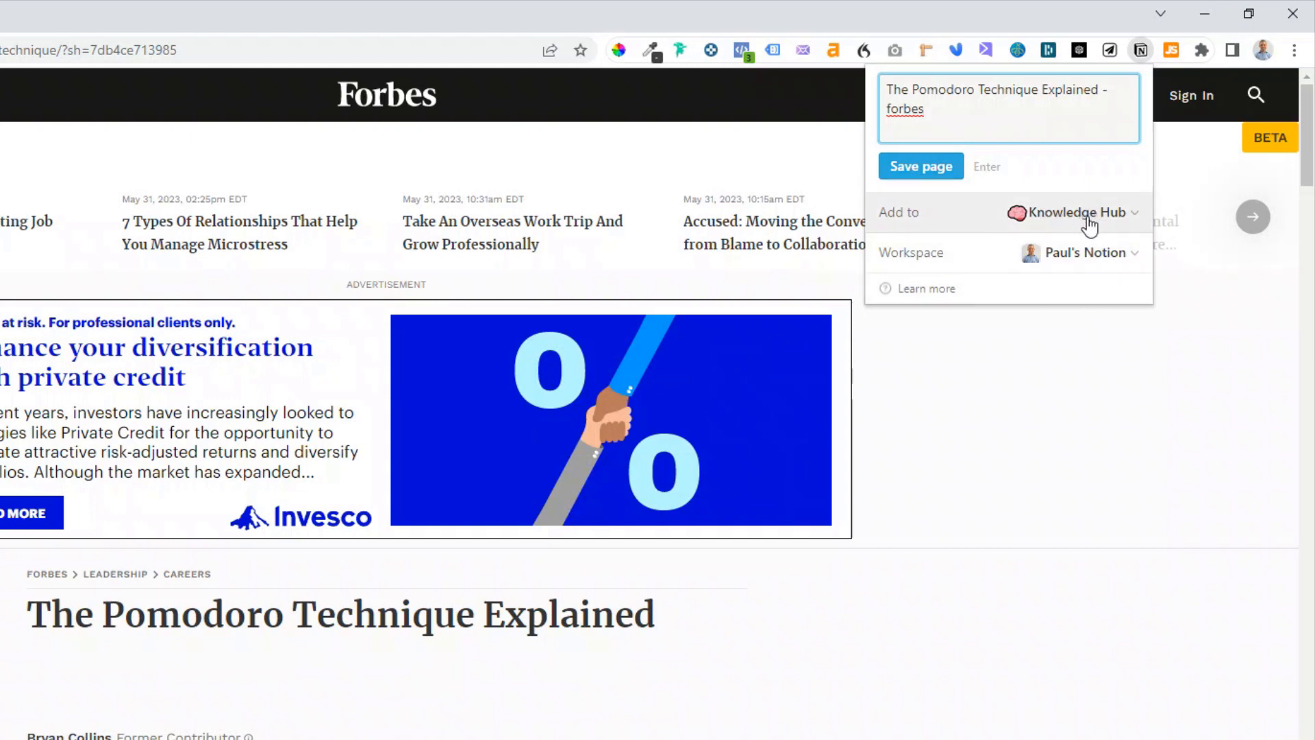
- Set the clip's workspace to Workshop and its destination to the Info Hub database
left_click(1115, 257)
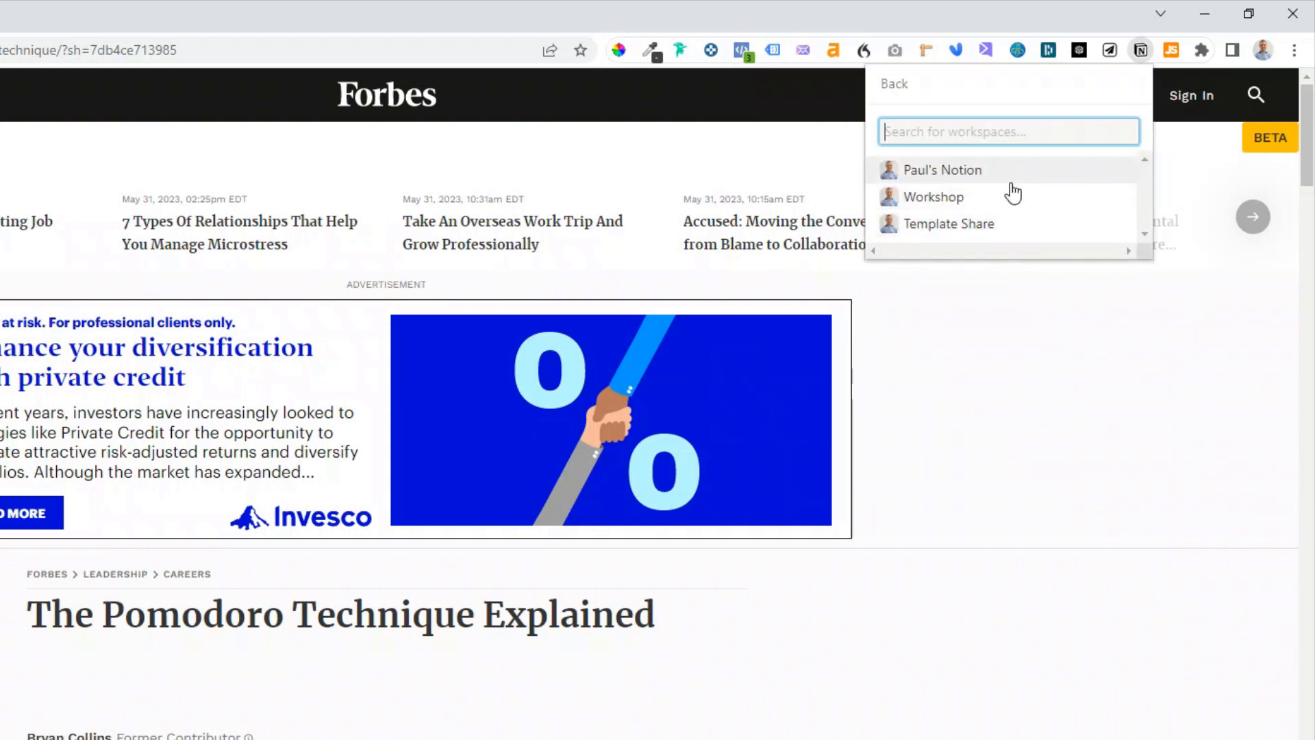
left_click(972, 203)
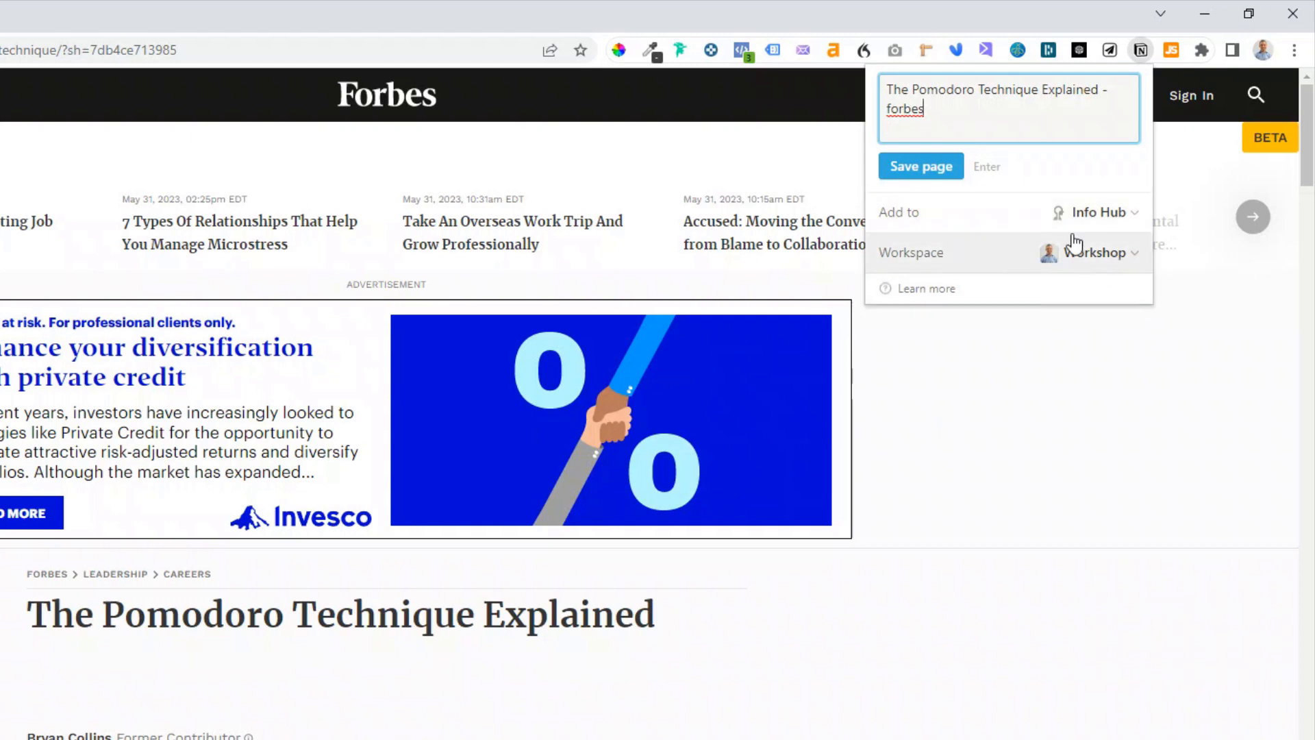
left_click(1117, 220)
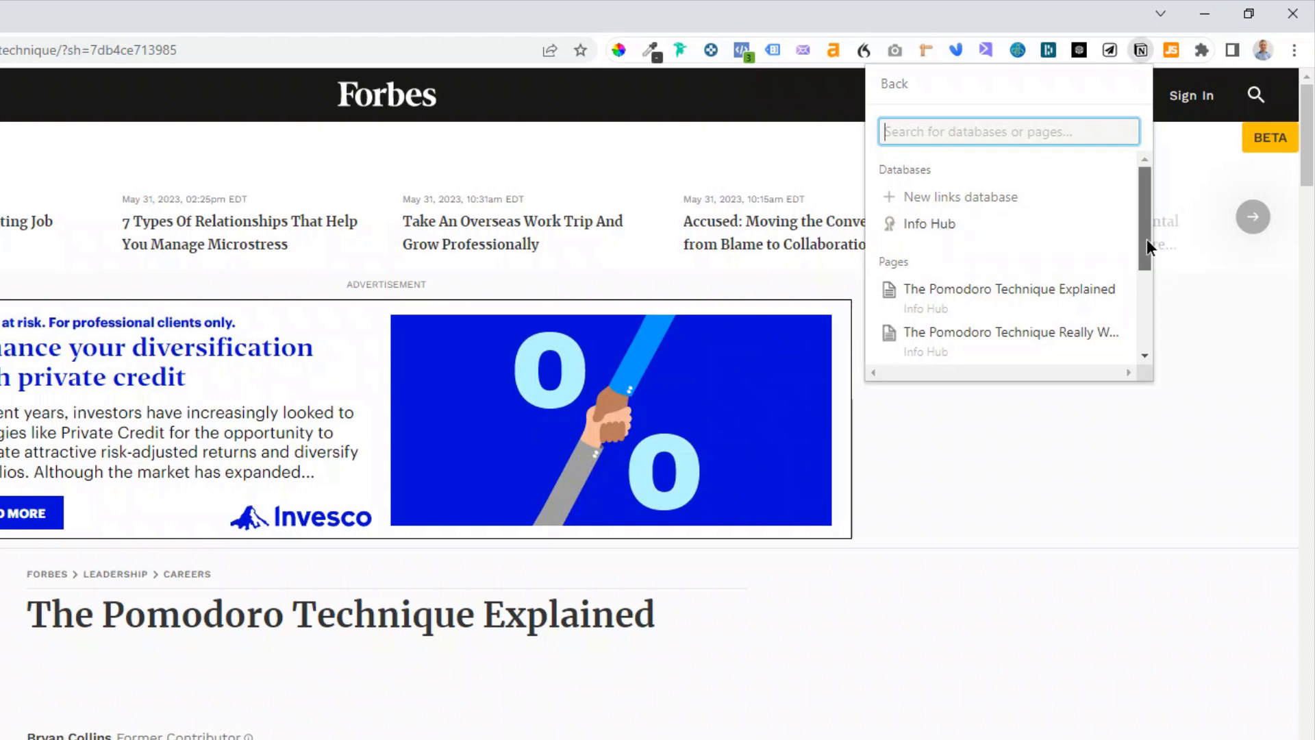
mouse_move(1147, 241)
left_mouse_down()
mouse_move(1152, 326)
mouse_move(1148, 220)
left_mouse_up()
left_click(951, 235)
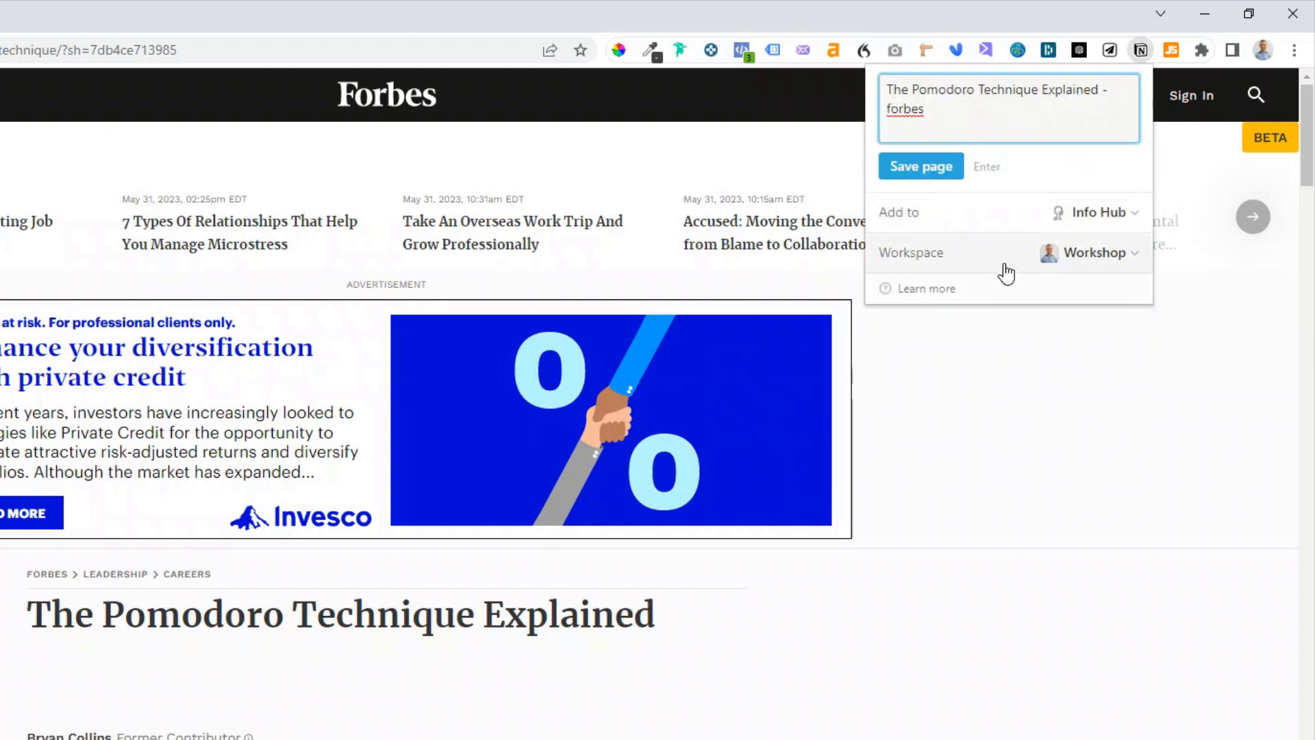
- Save the clipped page and open it in Notion
left_click(930, 174)
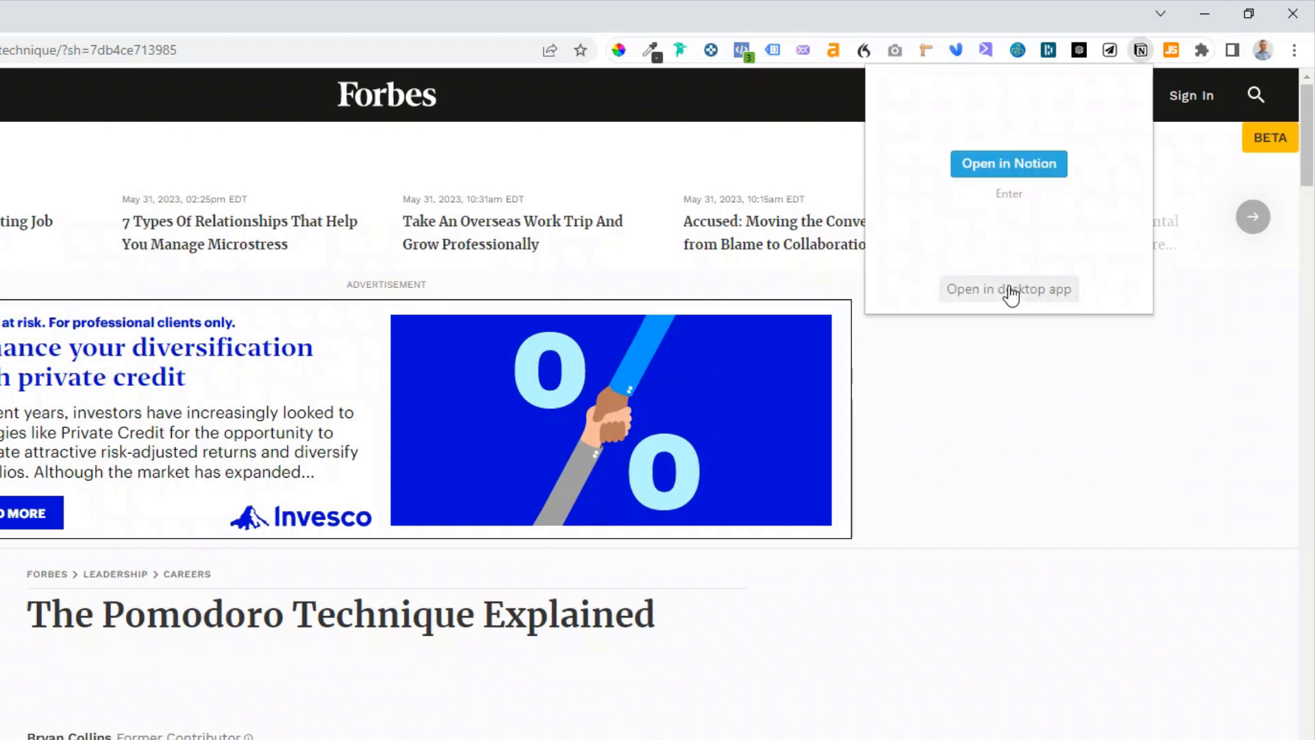
left_click(975, 169)
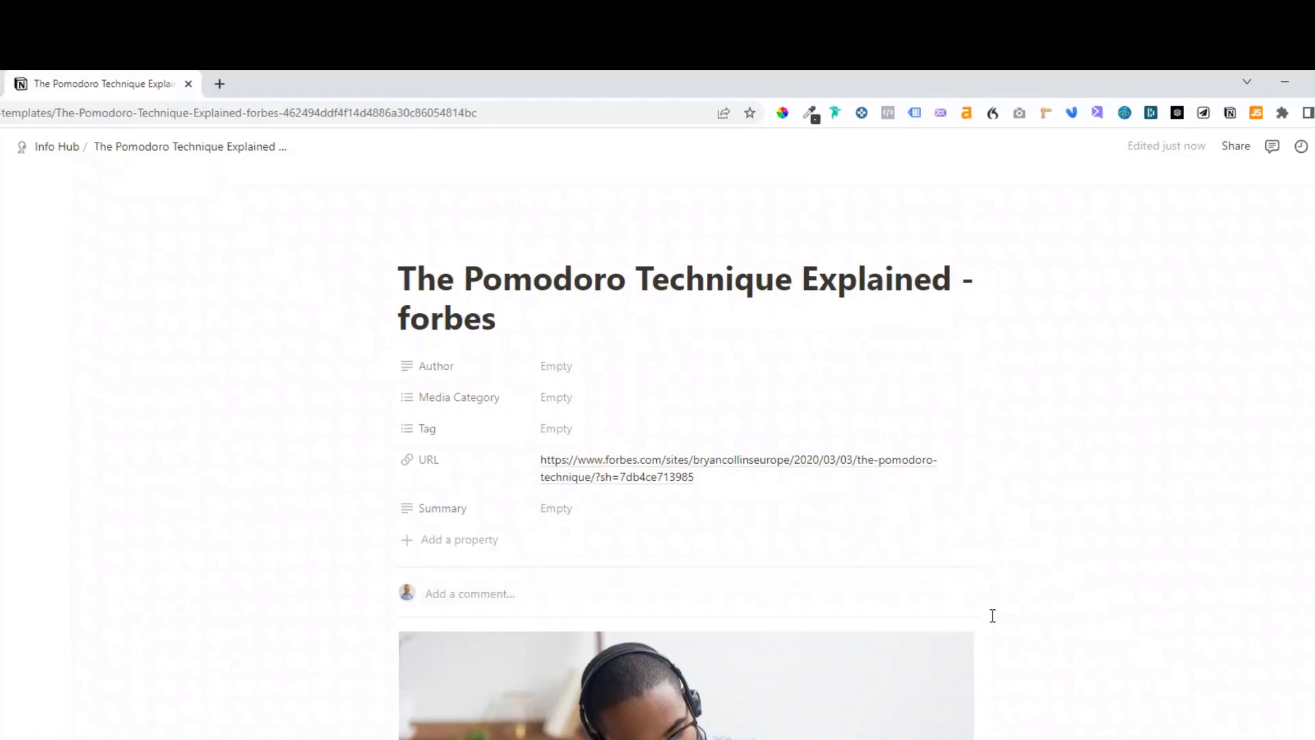
- Scroll through the clipped article content on the new Notion page
scroll(993, 609, "down", 5)
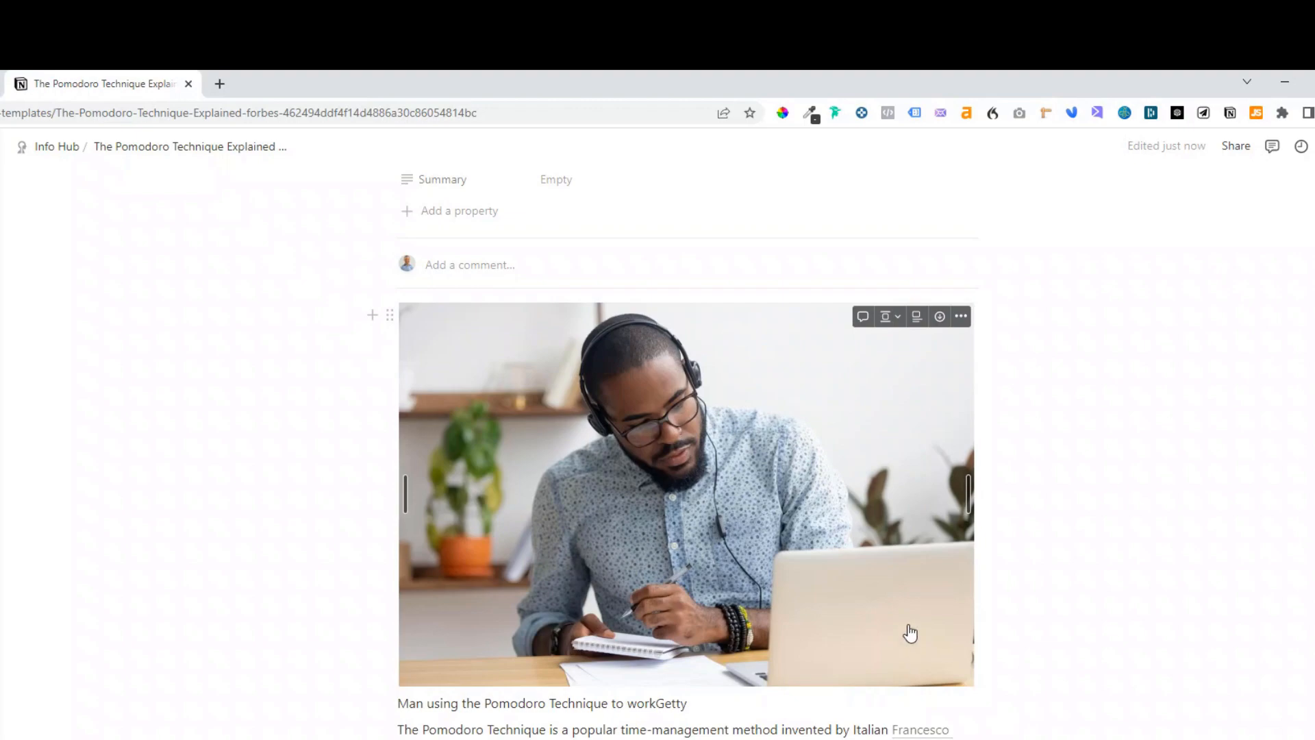
scroll(910, 616, "down", 10)
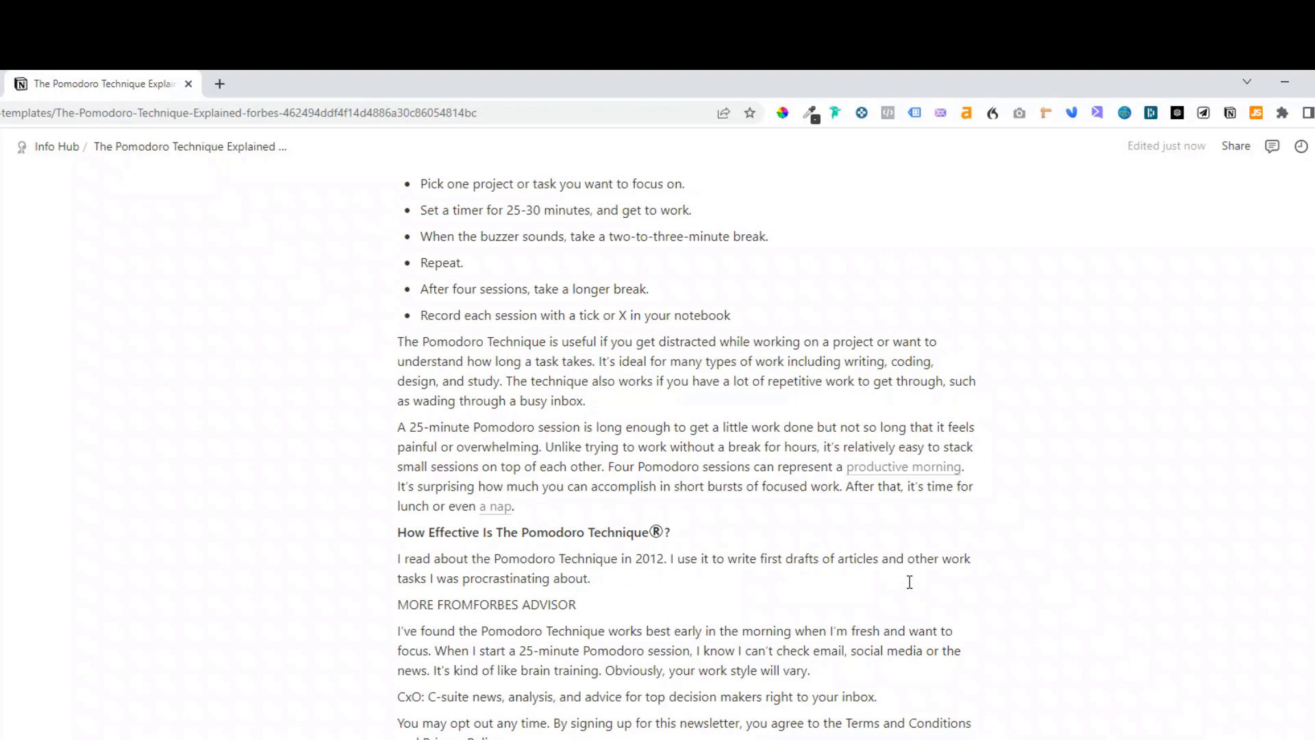
scroll(910, 582, "down", 6)
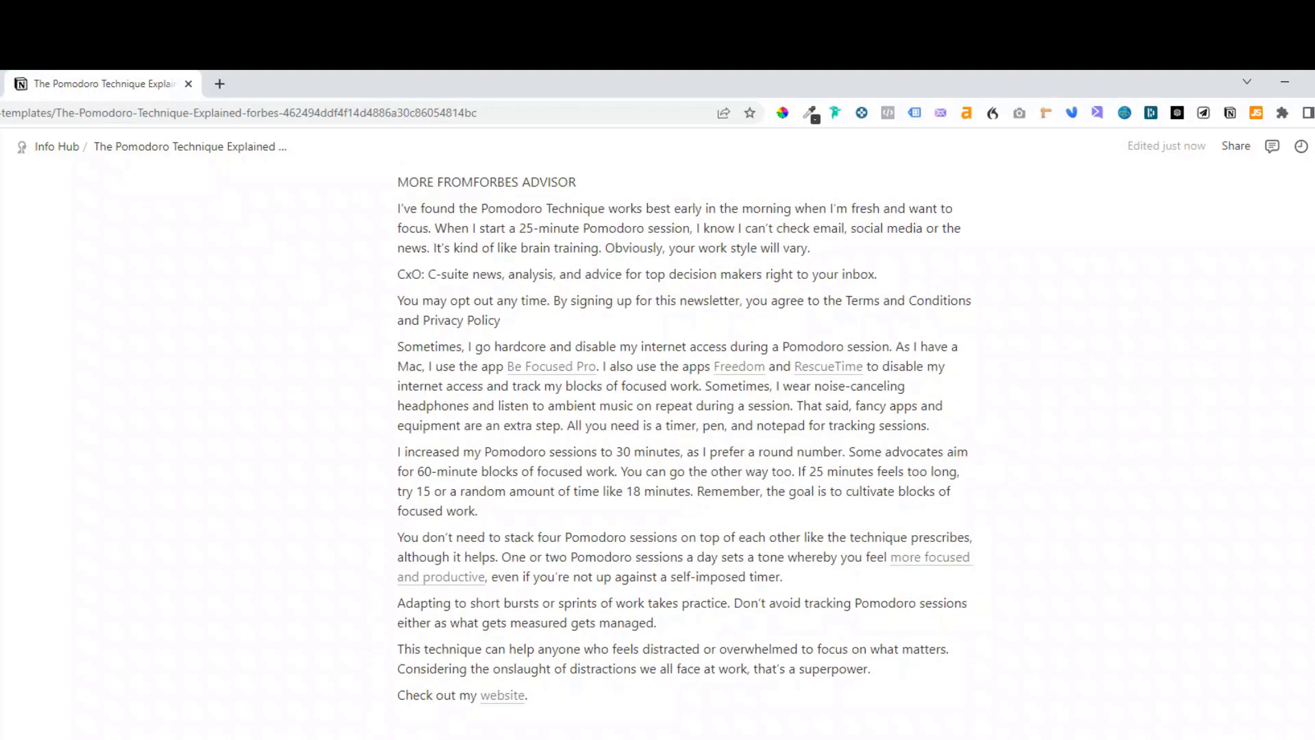
scroll(685, 446, "up", 11)
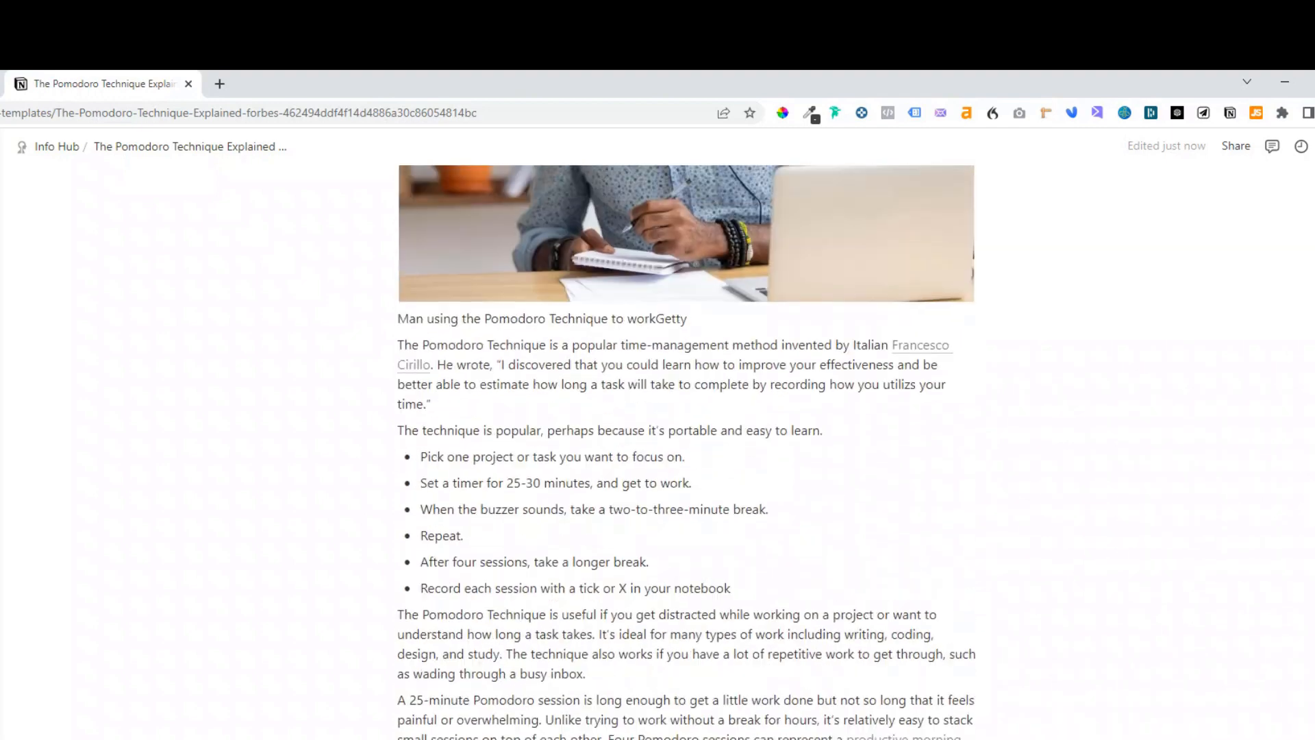
scroll(685, 445, "up", 7)
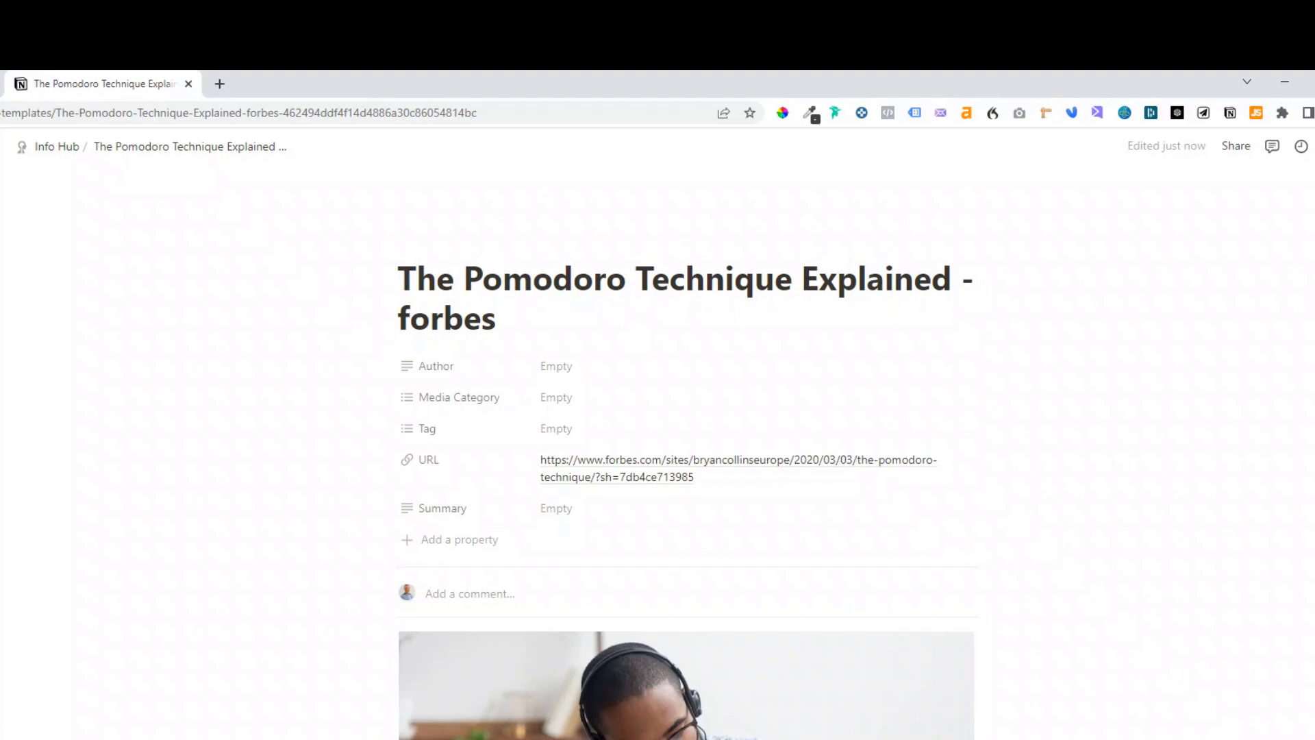
scroll(685, 446, "down", 16)
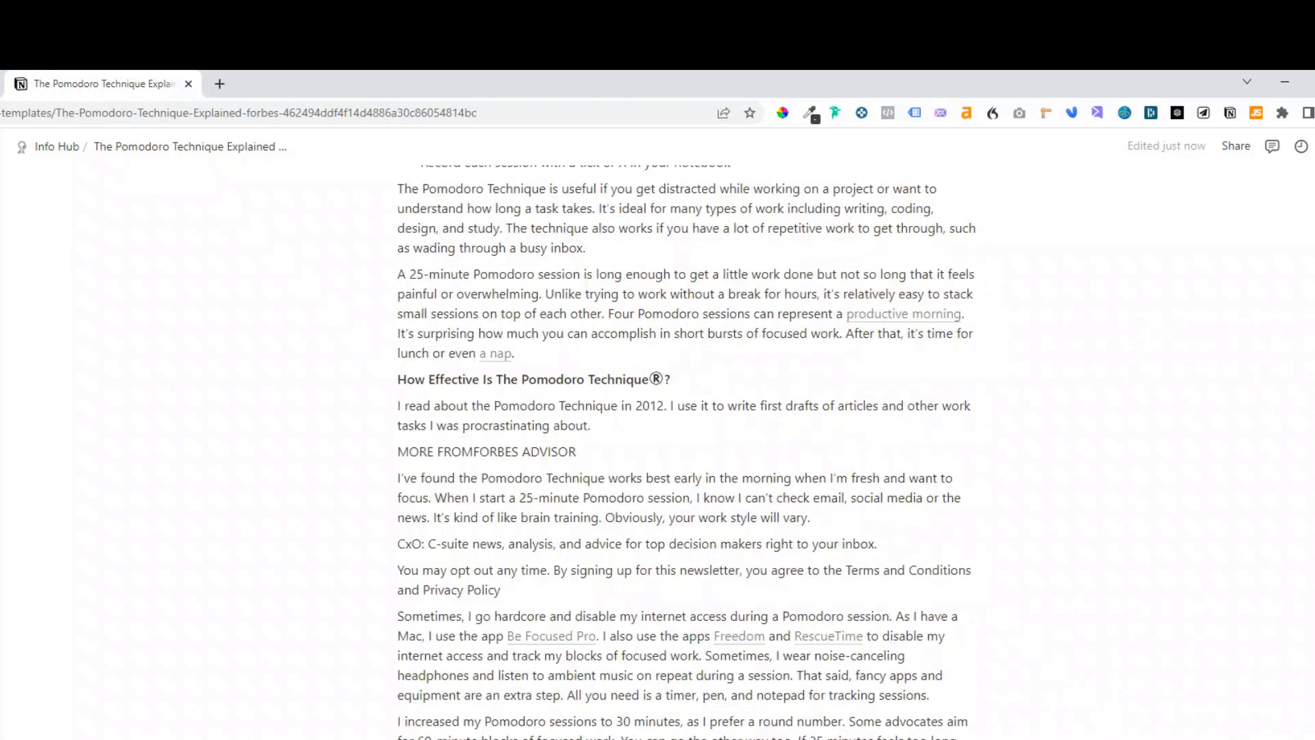
scroll(685, 445, "up", 16)
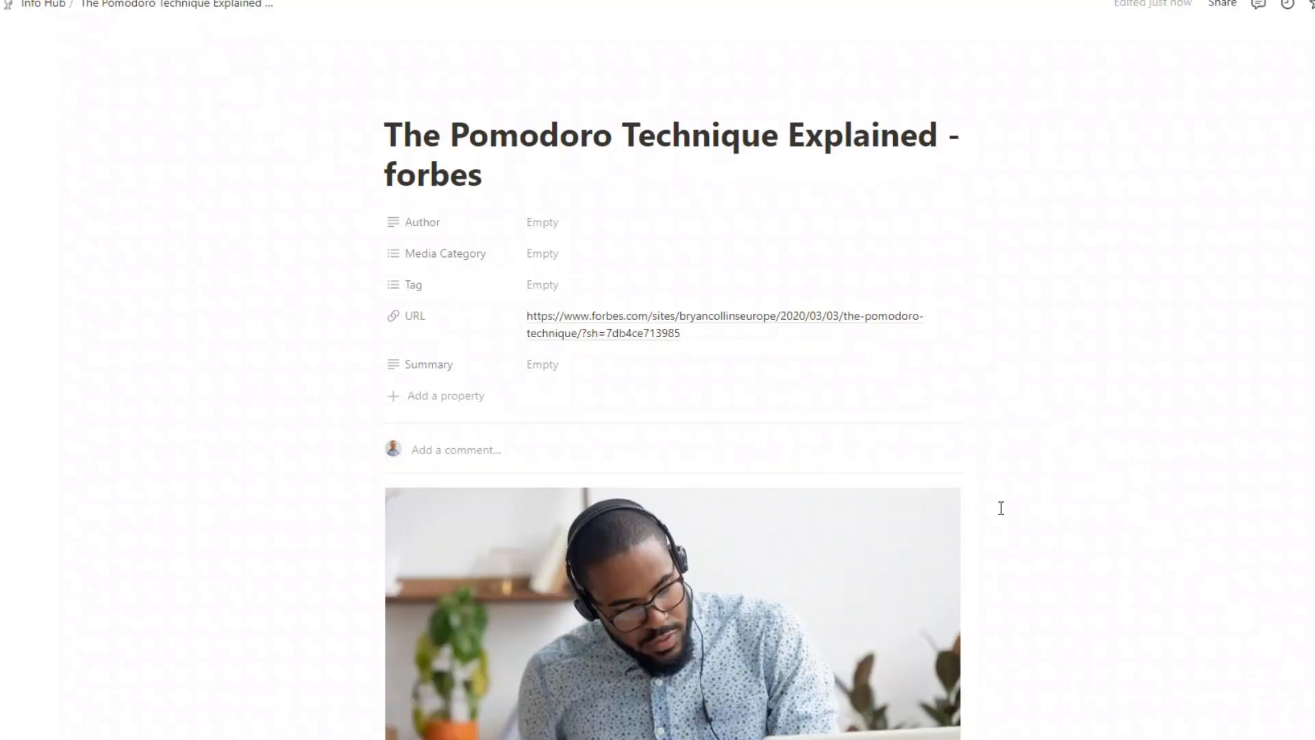
- Set the page's Media Category property to Blog/Article
left_click(548, 230)
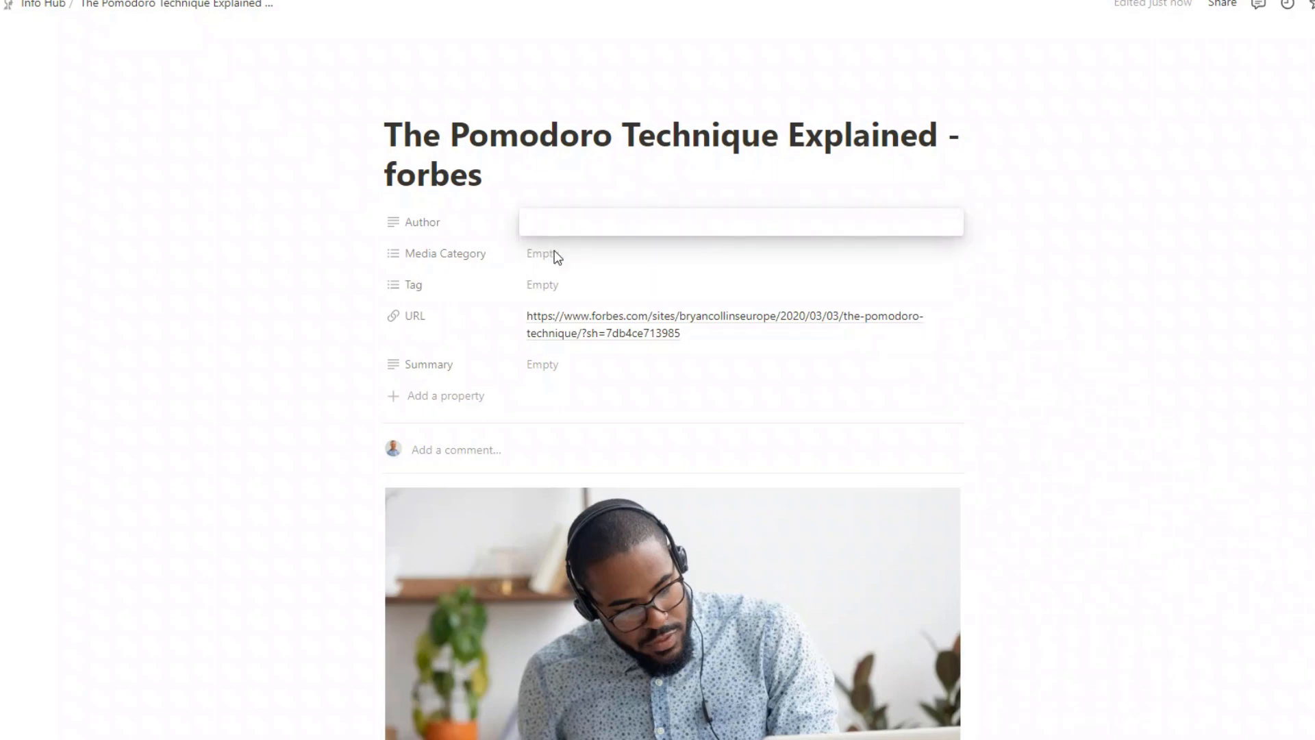
left_click(555, 255)
left_click(554, 255)
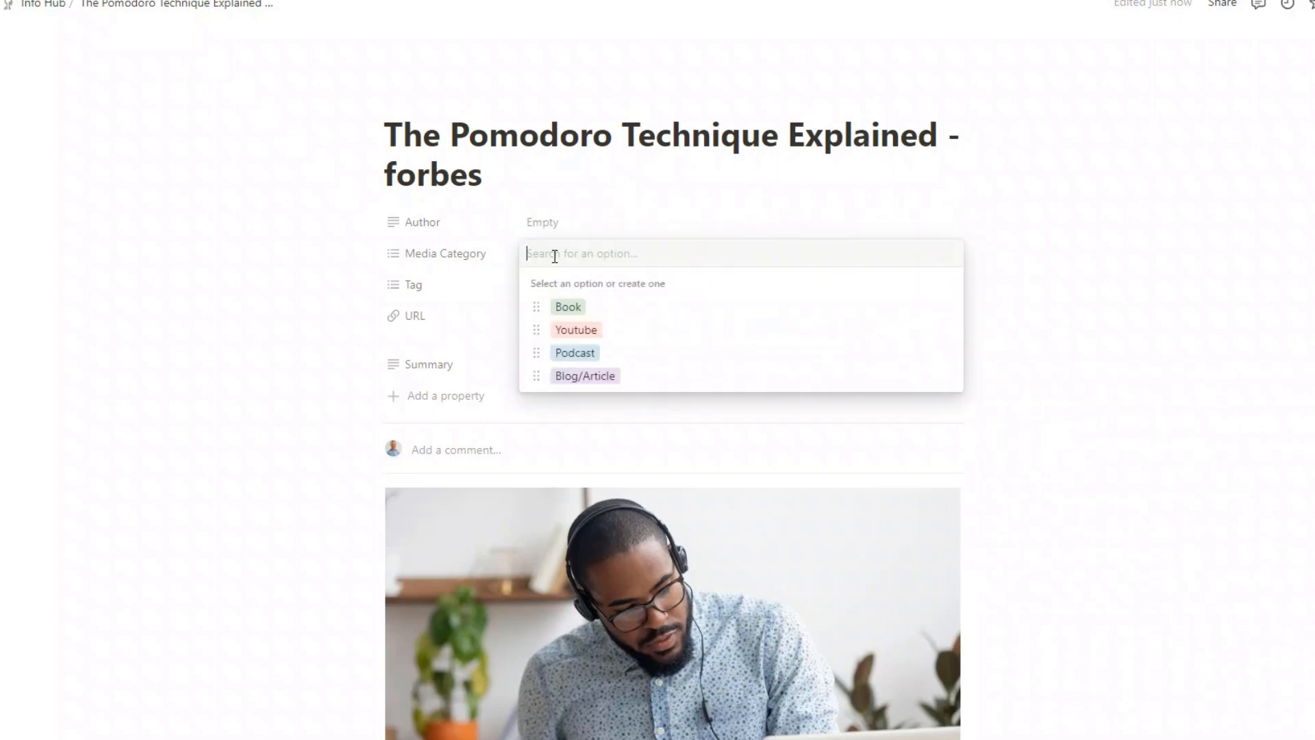
left_click(606, 385)
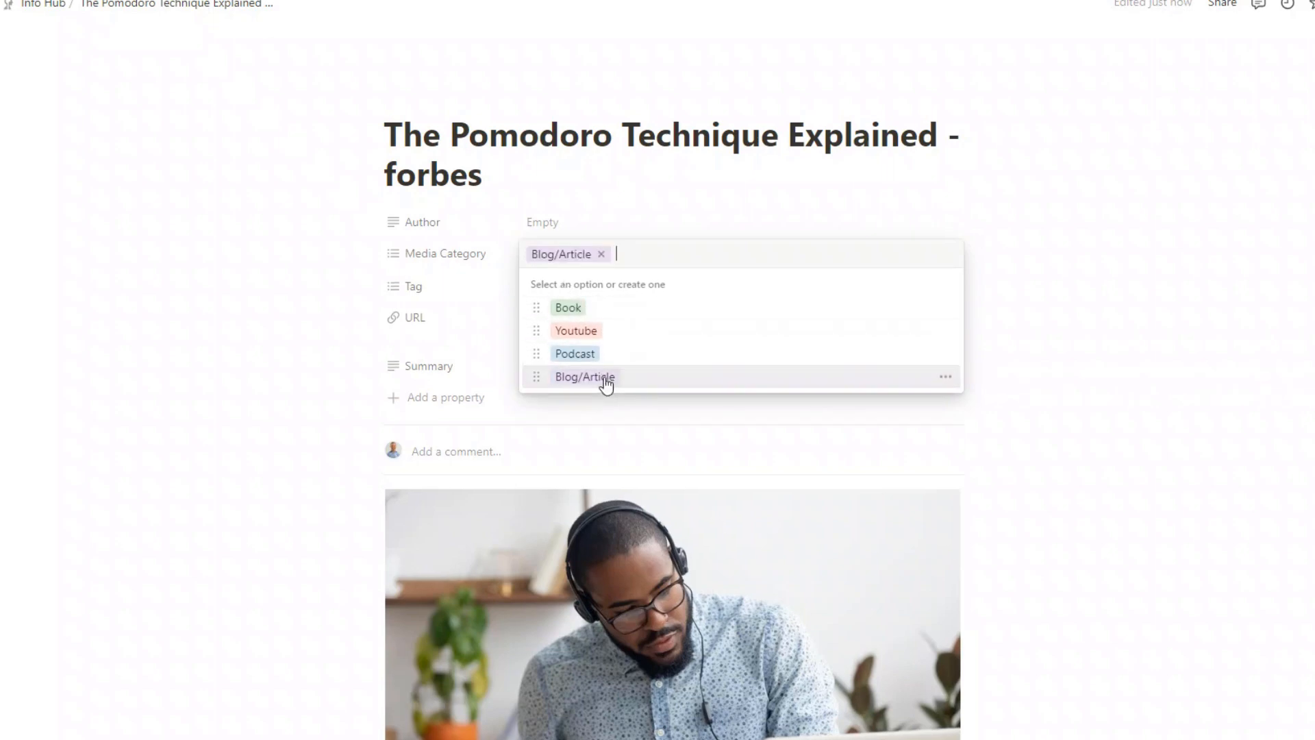
left_click(235, 385)
- Tag the page as Productivity and return to the Info Hub database
left_click(550, 295)
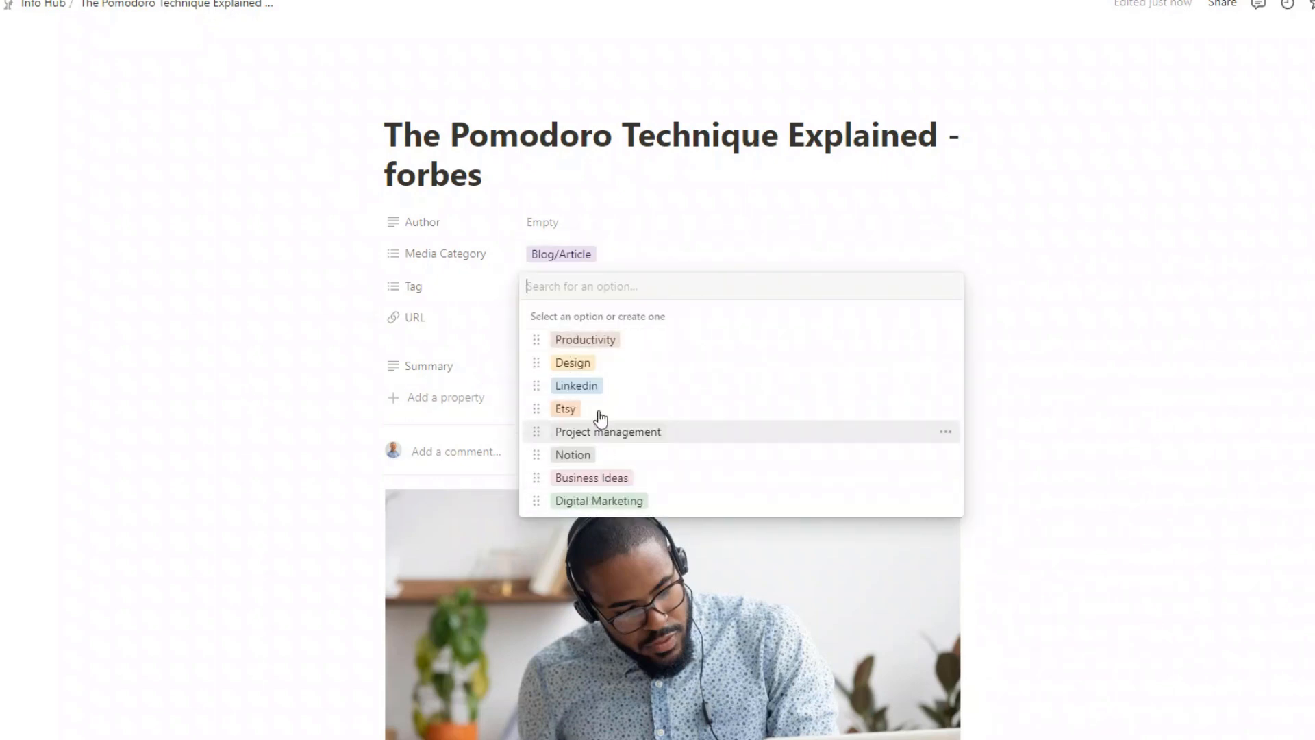
left_click(584, 346)
left_click(289, 465)
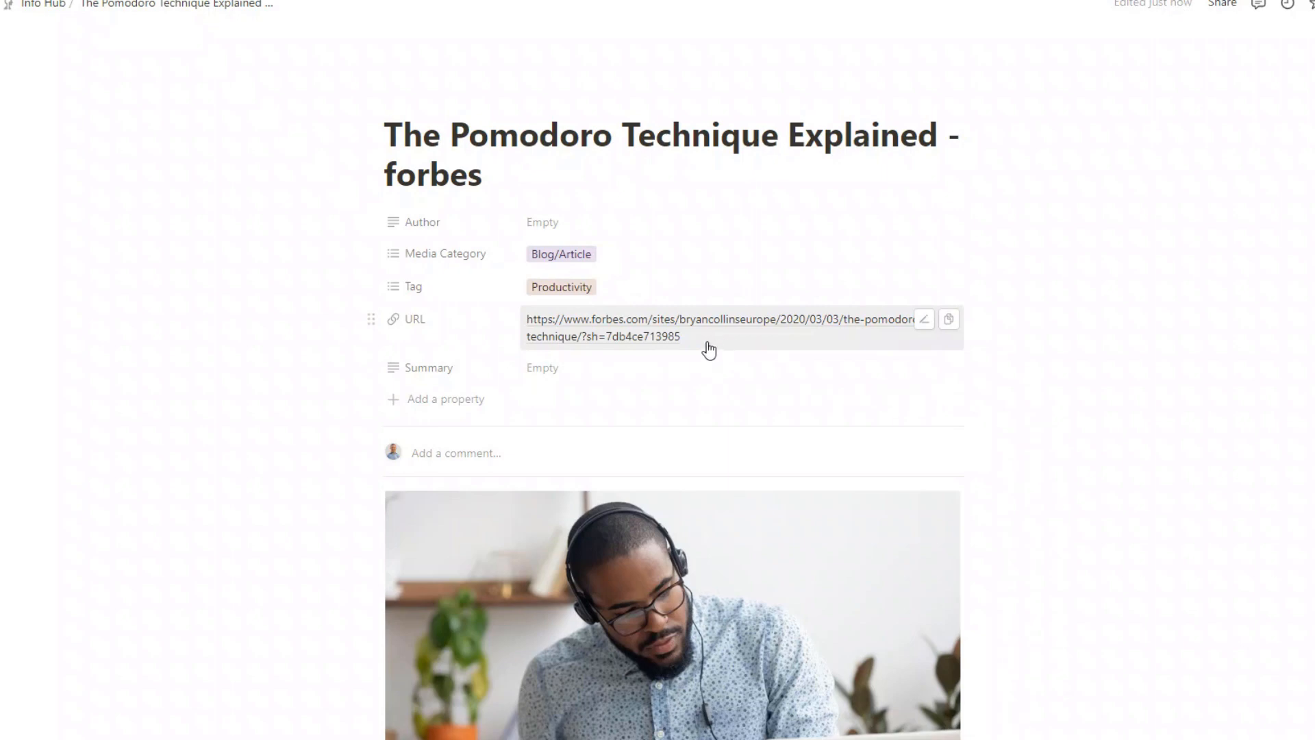
left_click(559, 368)
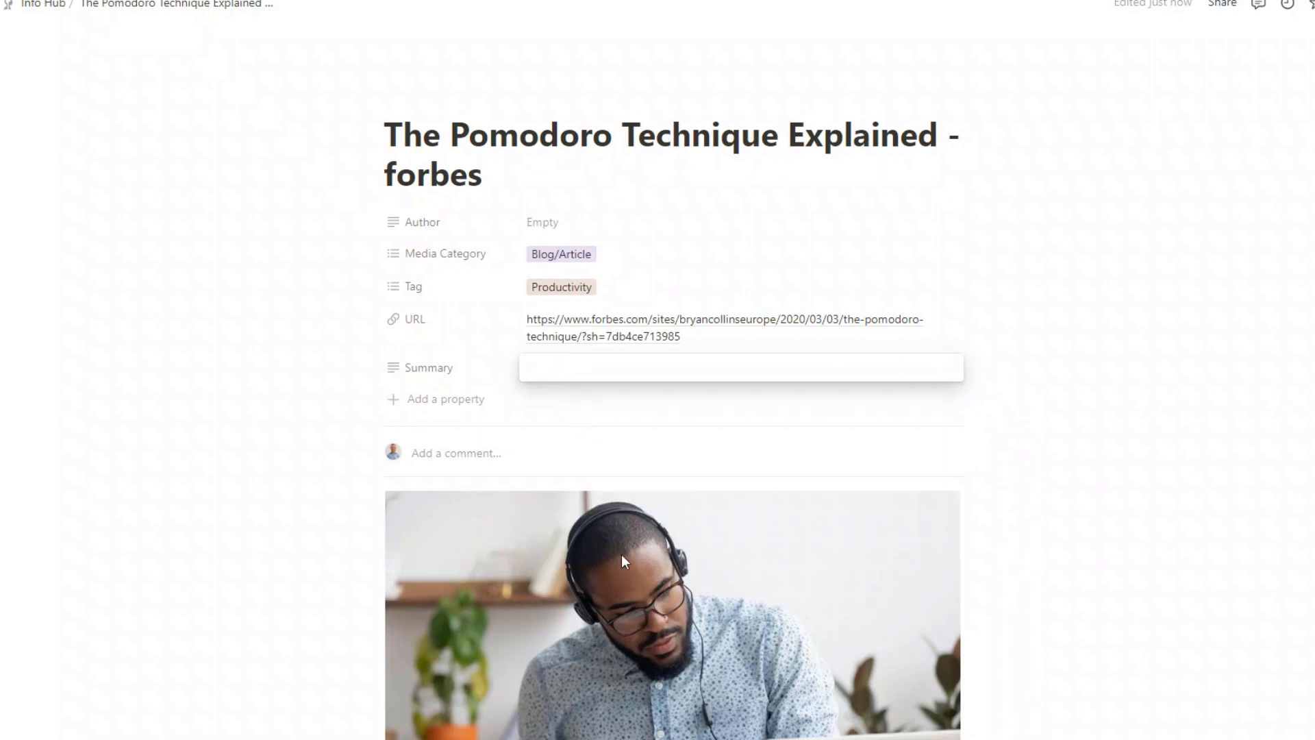
left_click(535, 408)
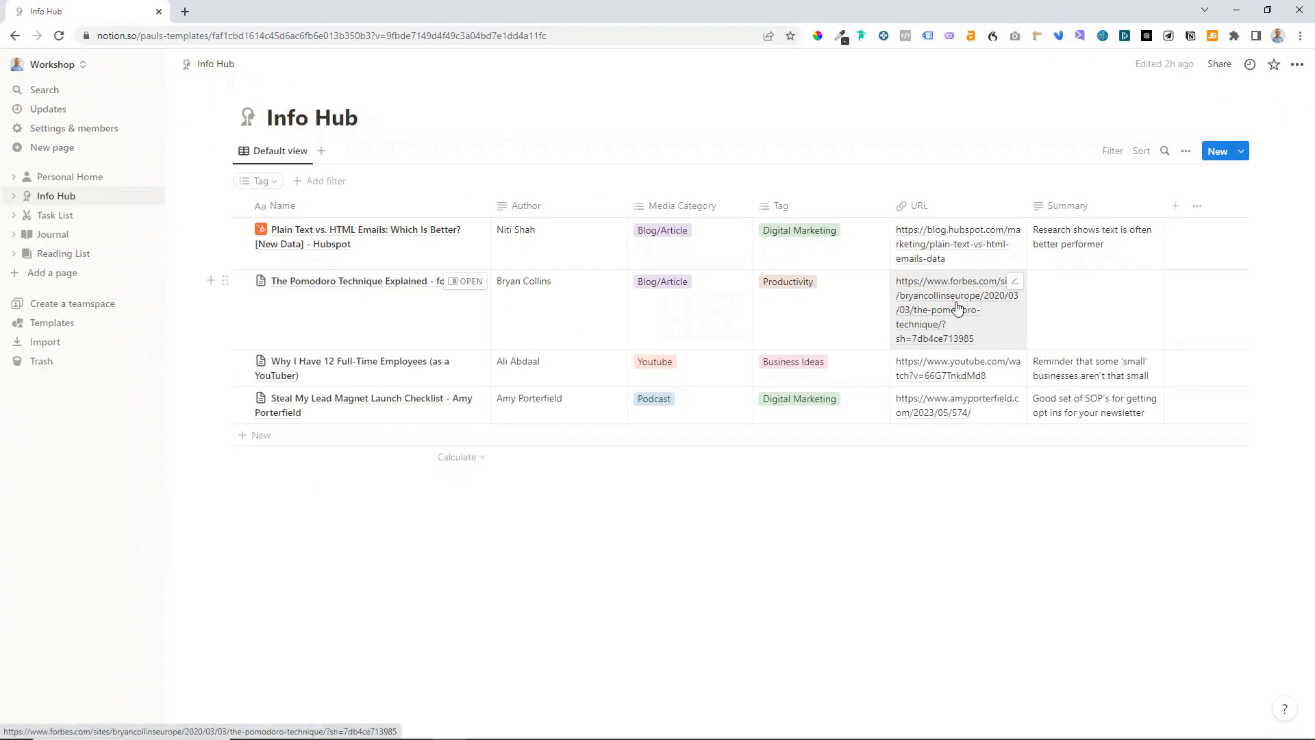
- Open the saved article from the URL of its Info Hub entry
left_click(955, 300)
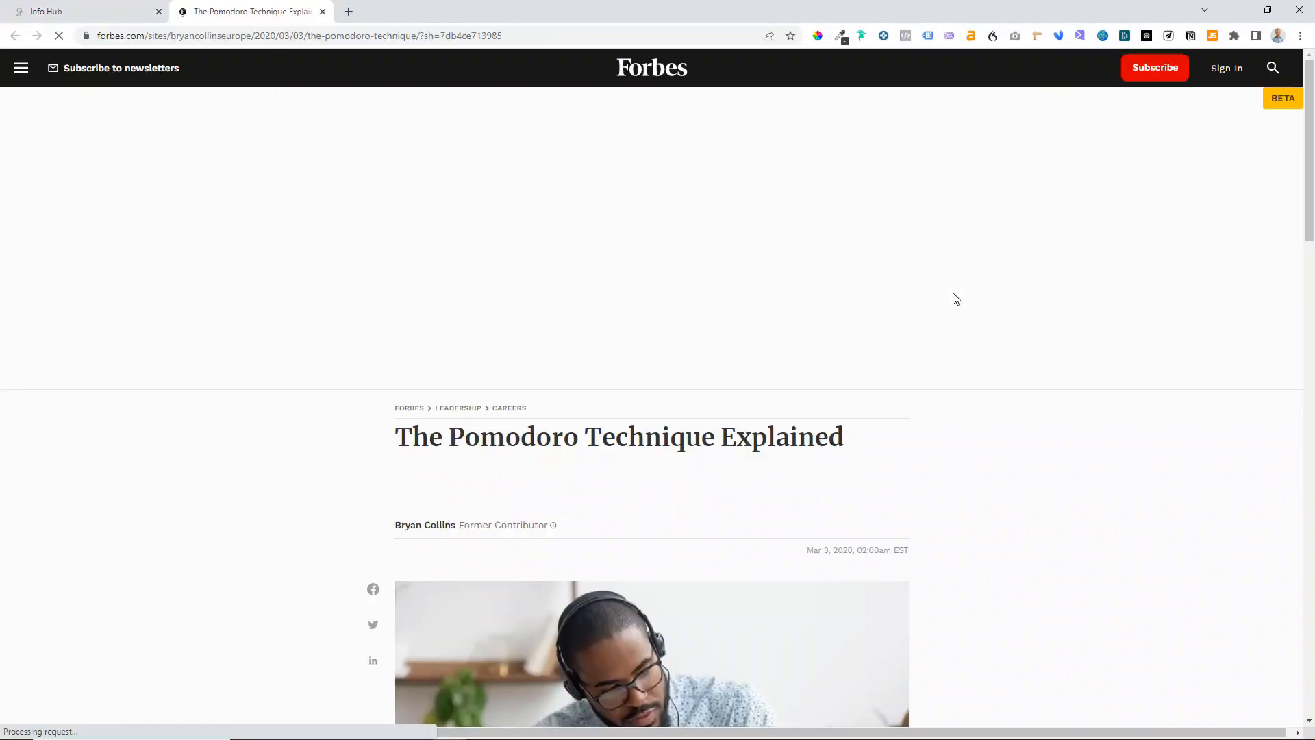
scroll(967, 358, "down", 8)
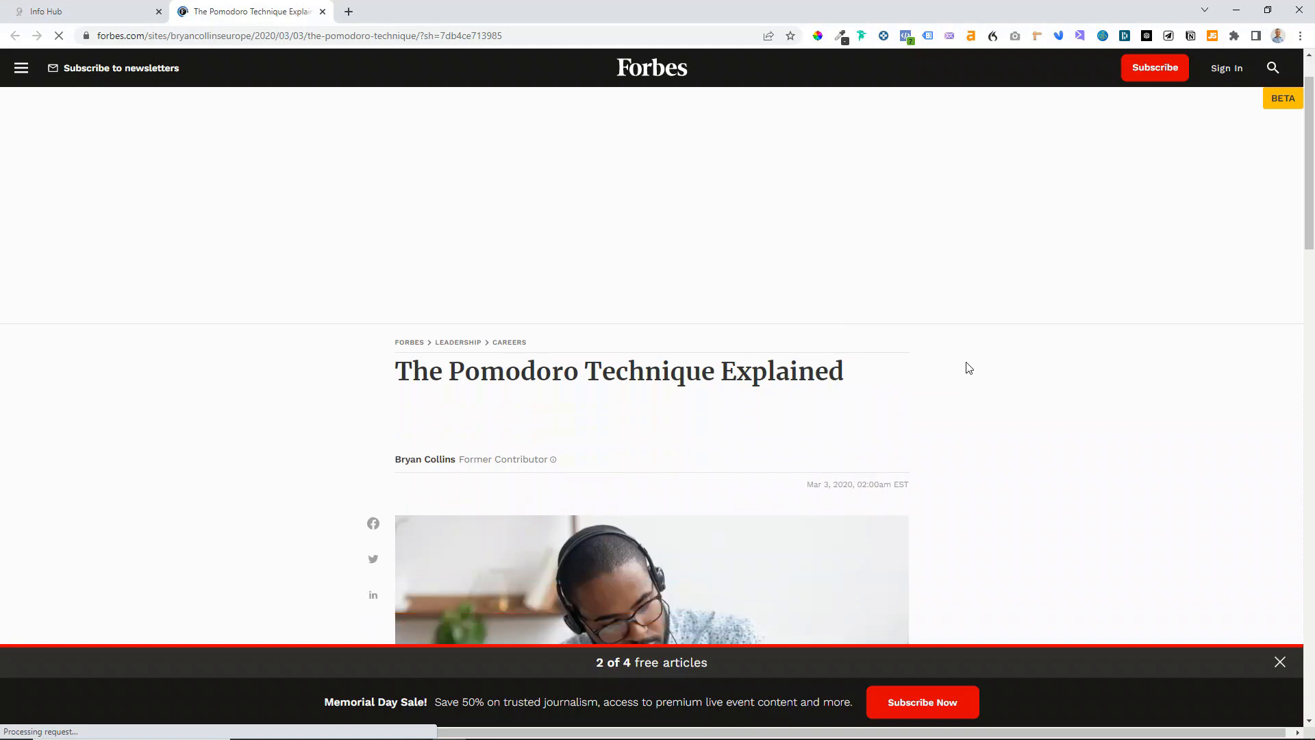